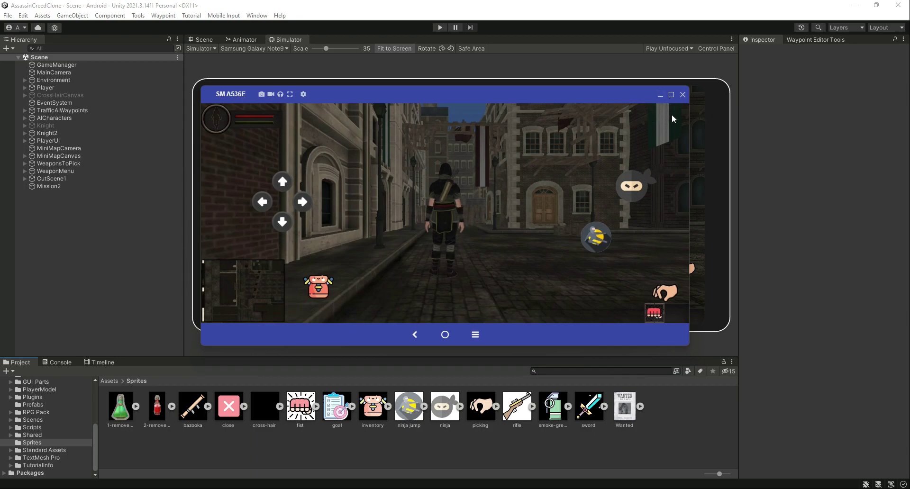
Step: Move the SM A536E phone-mirror window aside and minimize it to reveal the Simulator
{"action": "left_click_drag", "start_coordinate": [634, 96], "coordinate": [583, 123]}
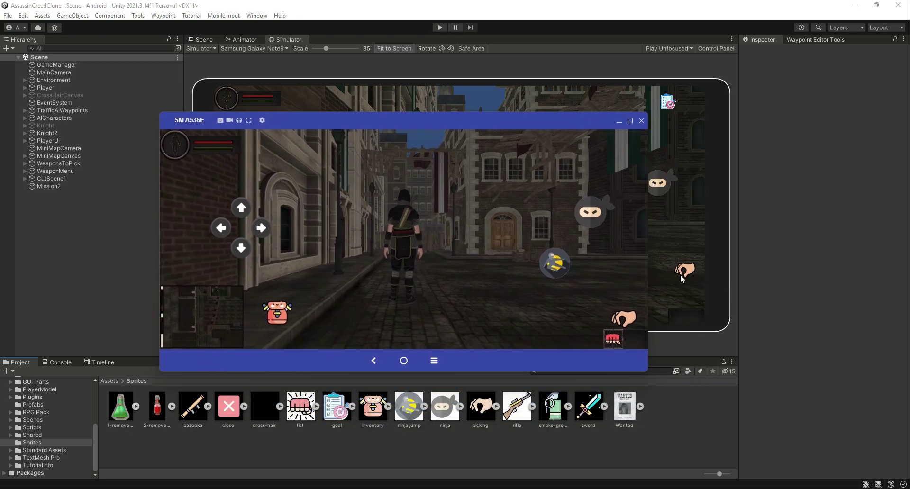
{"action": "left_click", "coordinate": [619, 121]}
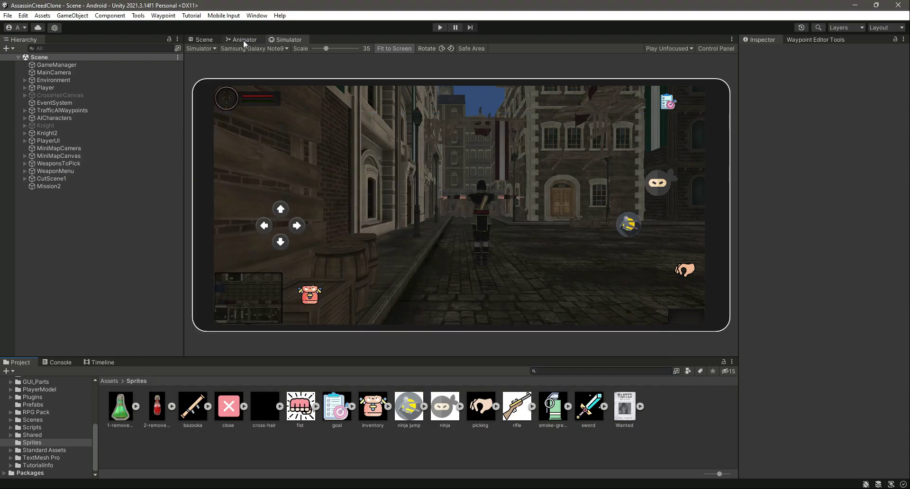
Step: Move PickUpButton up and left to Pos X -180, Pos Y -298 and save the scene
{"action": "left_click", "coordinate": [204, 39]}
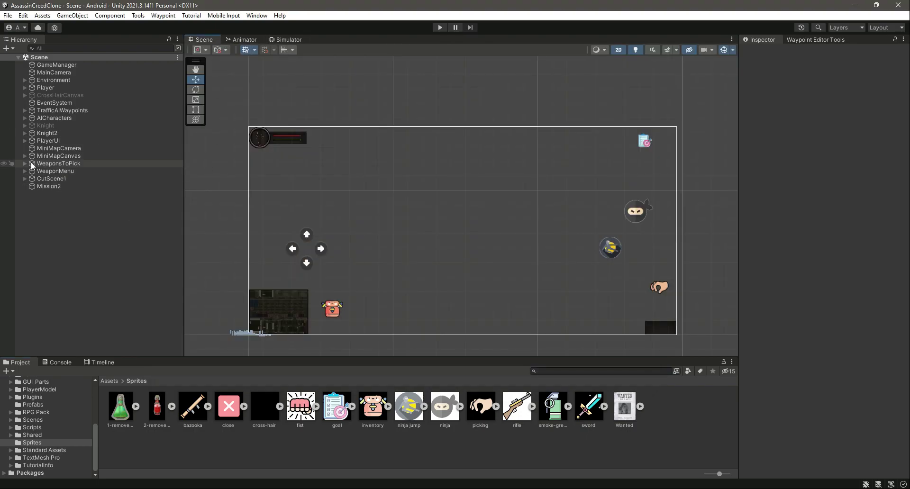
{"action": "left_click", "coordinate": [25, 141]}
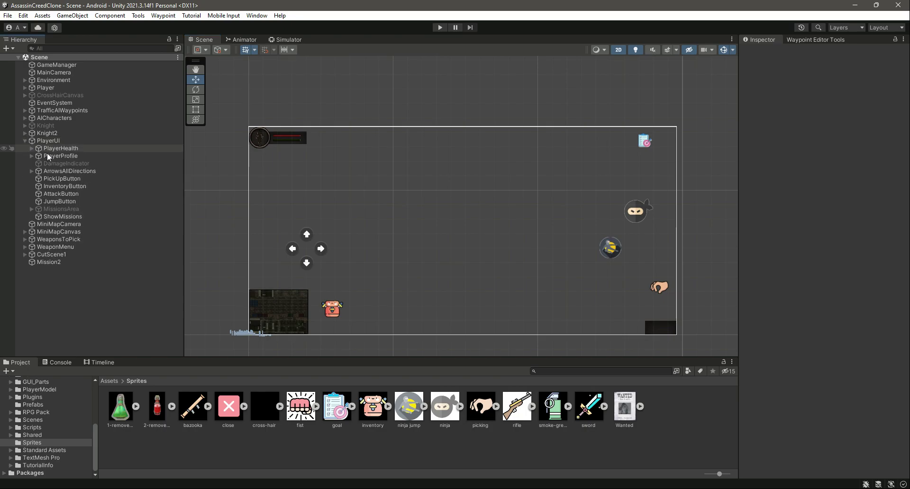
{"action": "left_click", "coordinate": [67, 178]}
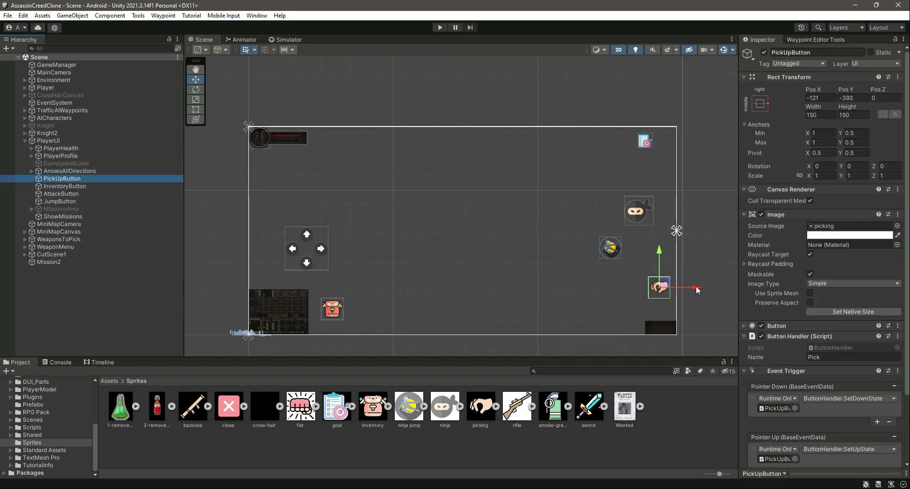
{"action": "left_click_drag", "start_coordinate": [696, 288], "coordinate": [688, 289]}
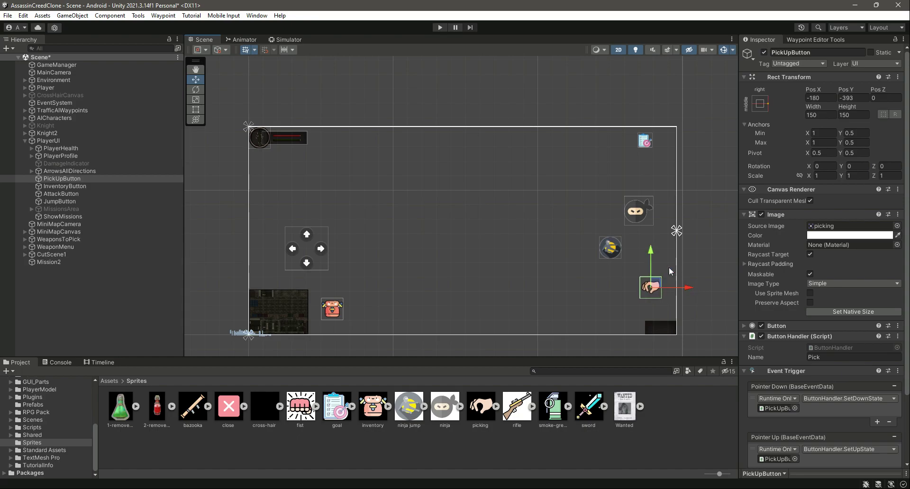
{"action": "left_click_drag", "start_coordinate": [653, 256], "coordinate": [651, 243]}
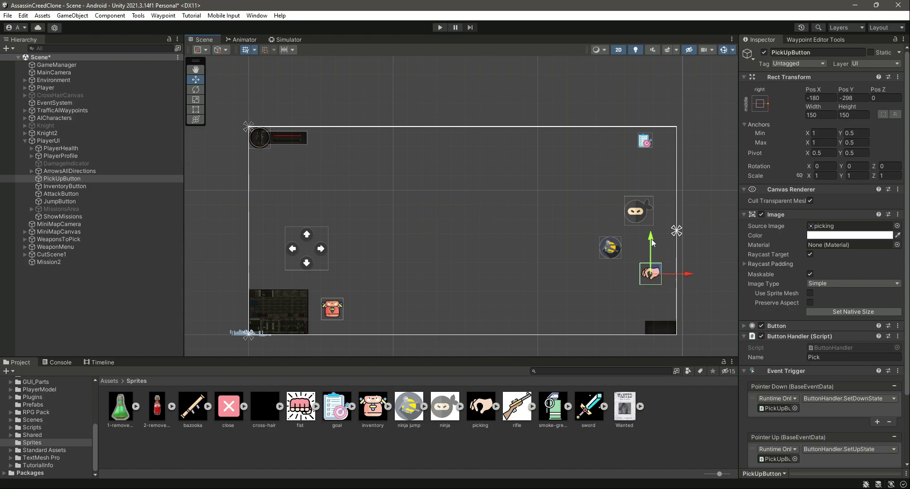
{"action": "key", "text": "ctrl+s"}
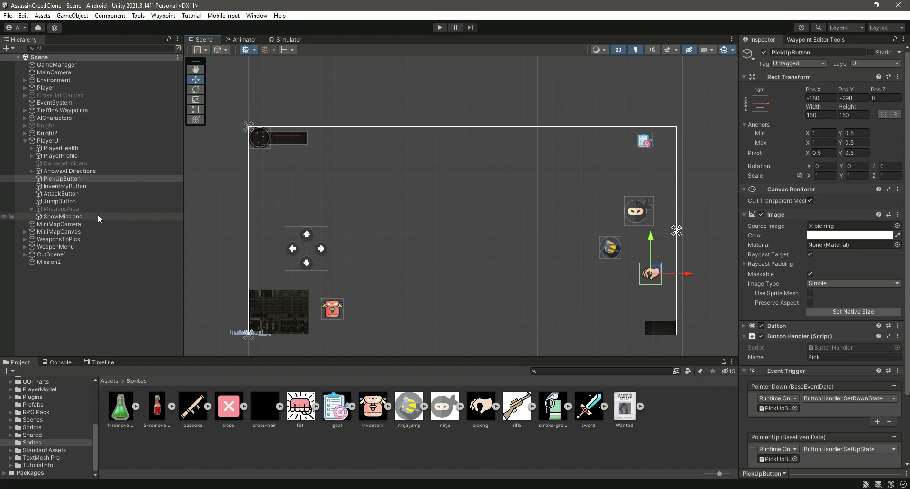
Step: Anchor ShowMissions to the top-right corner, inset to Pos X -106, Pos Y -86
{"action": "left_click", "coordinate": [79, 218]}
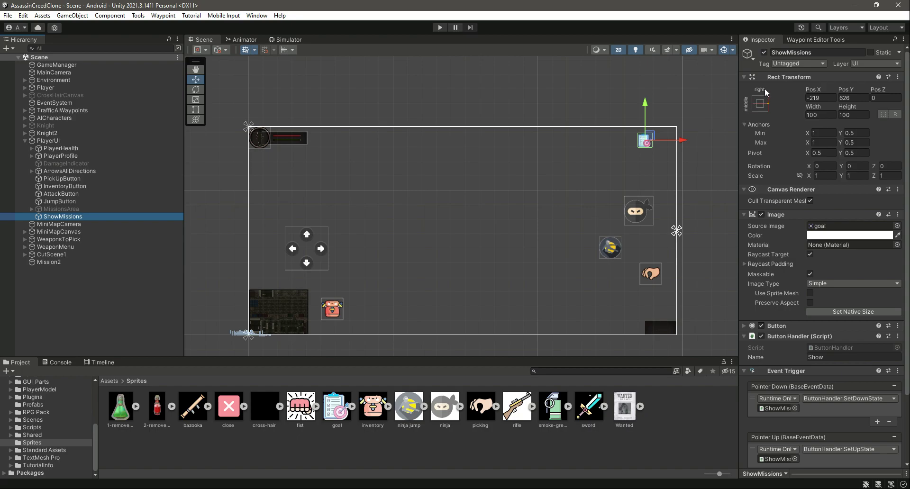
{"action": "left_click", "coordinate": [760, 104]}
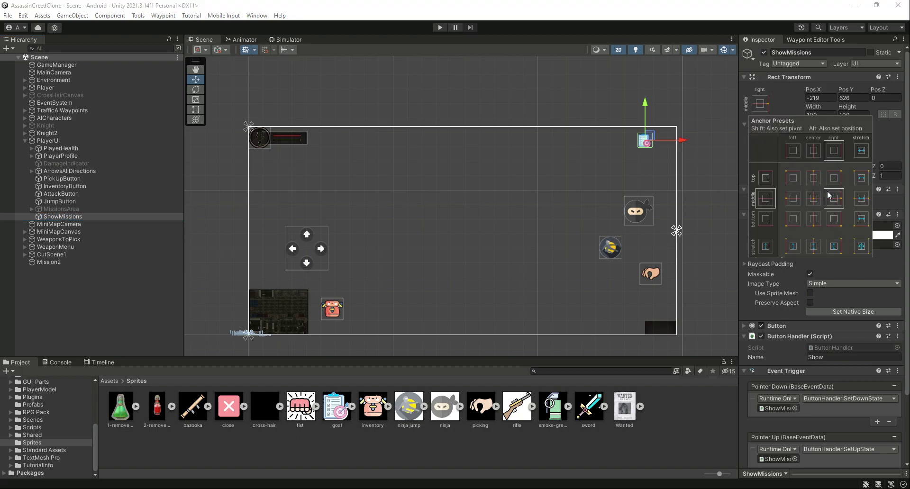
{"action": "key", "text": "alt"}
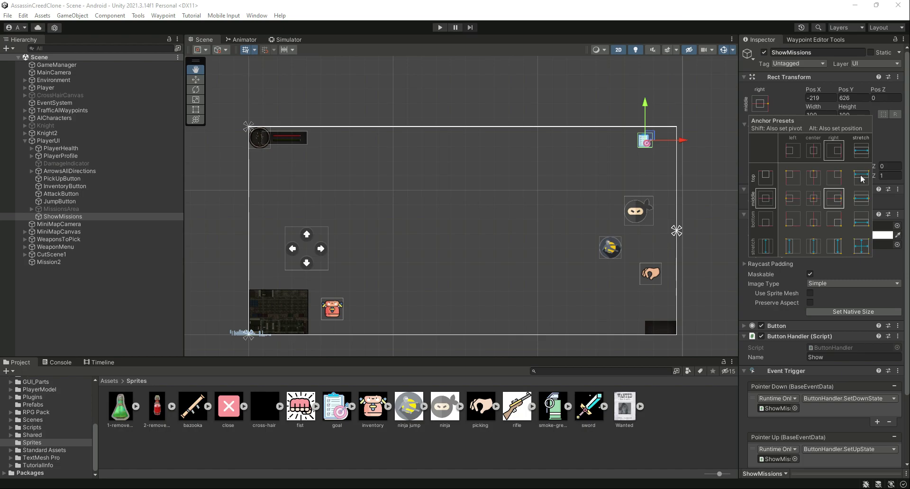
{"action": "left_click", "coordinate": [834, 179], "text": "alt"}
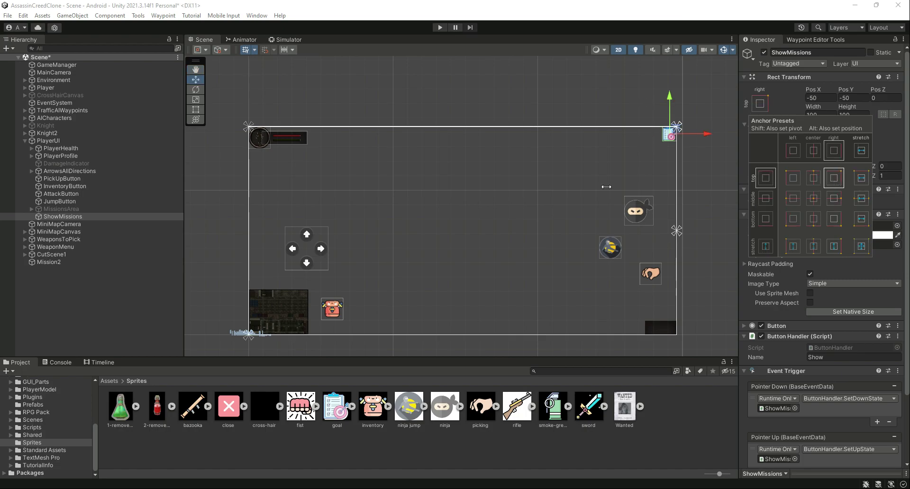
{"action": "left_click", "coordinate": [590, 5]}
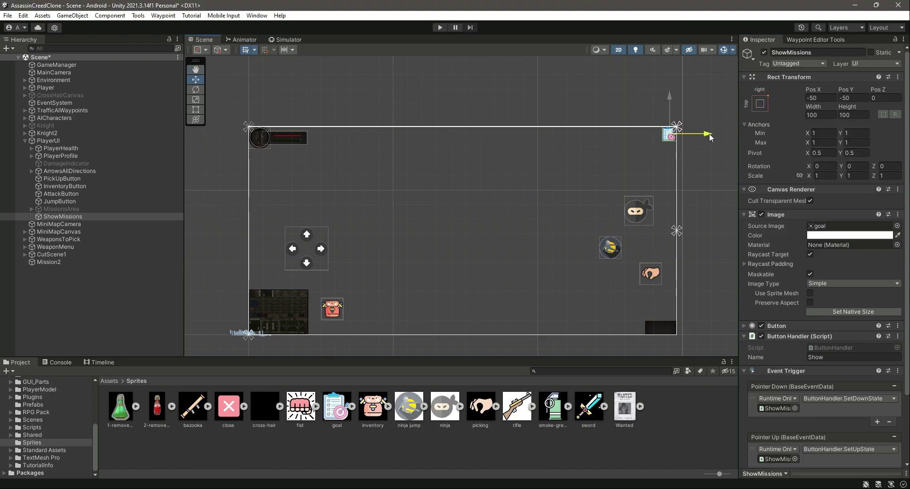
{"action": "left_click_drag", "start_coordinate": [708, 135], "coordinate": [701, 137]}
{"action": "left_click_drag", "start_coordinate": [661, 97], "coordinate": [662, 107]}
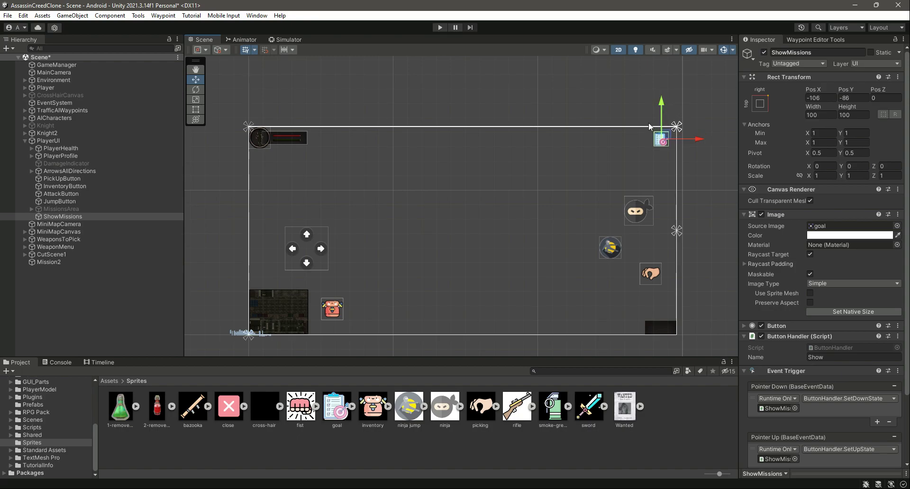
{"action": "left_click", "coordinate": [76, 206]}
{"action": "left_click", "coordinate": [764, 53]}
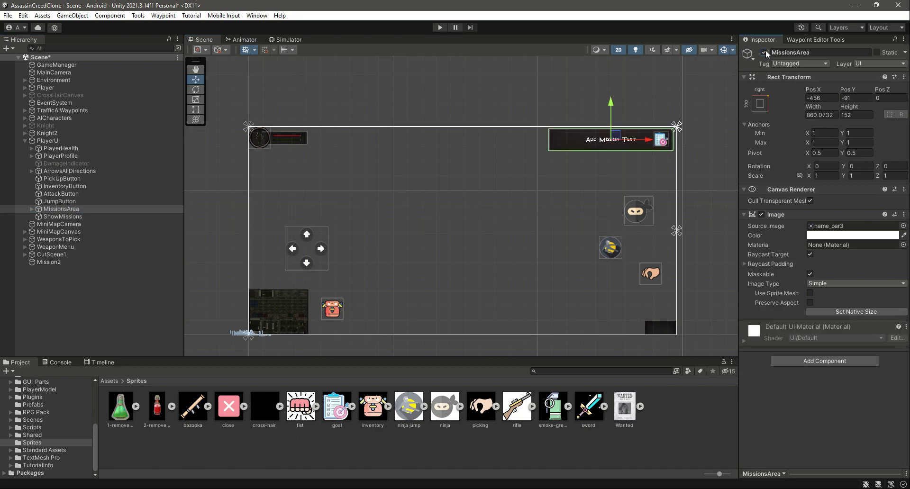
{"action": "left_click", "coordinate": [764, 52]}
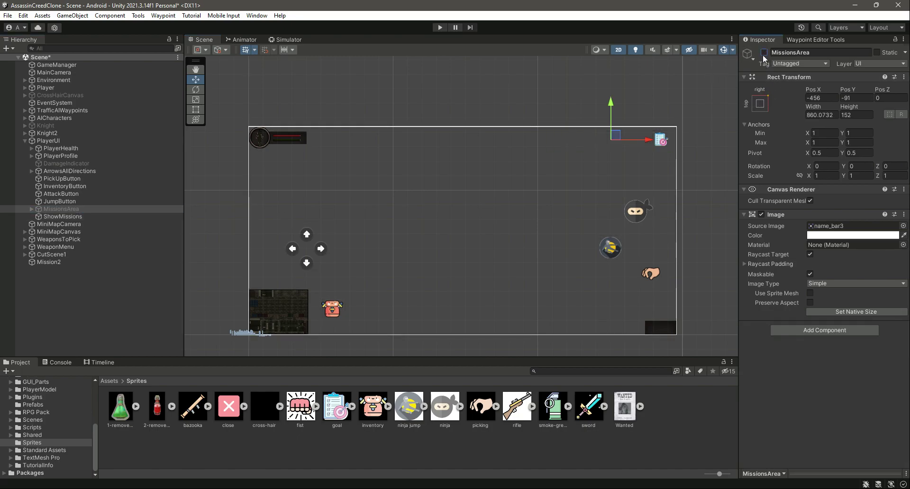
{"action": "left_click", "coordinate": [73, 216]}
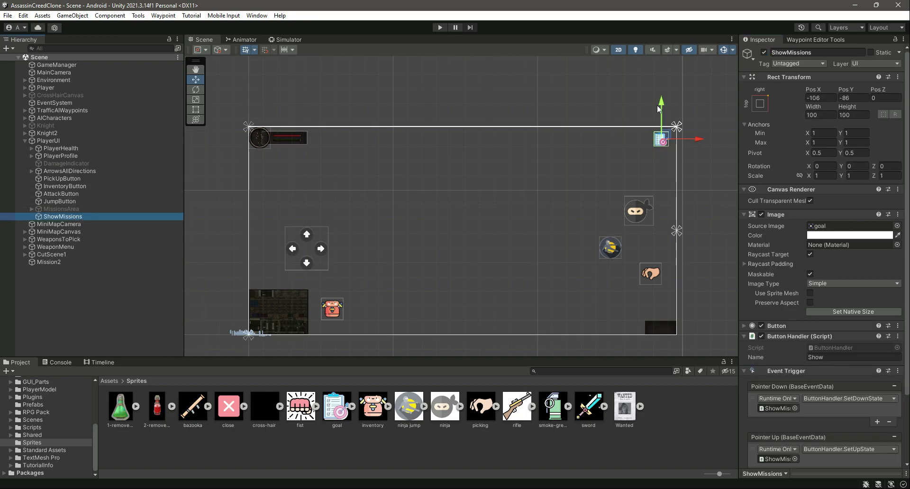
Step: Leave the anchor presets unchanged and preview the top-right goal button in the Simulator
{"action": "left_click", "coordinate": [760, 104]}
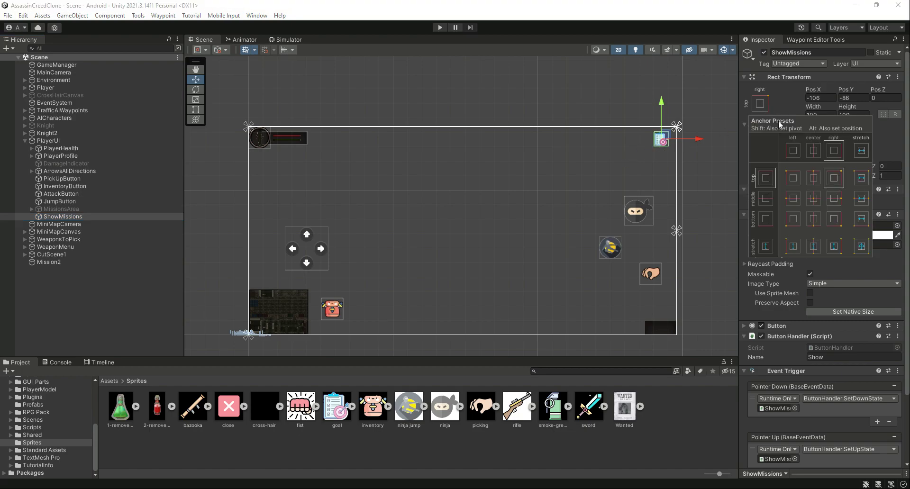
{"action": "key", "text": "shift+alt"}
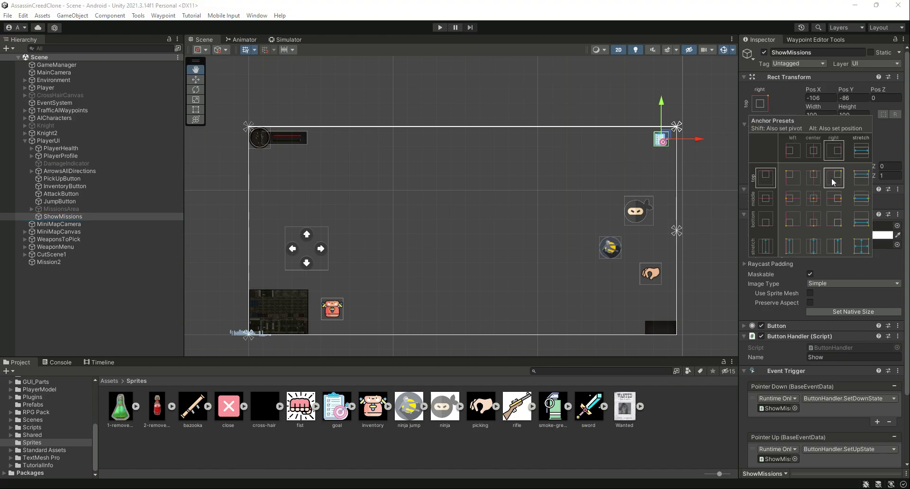
{"action": "left_click", "coordinate": [832, 182]}
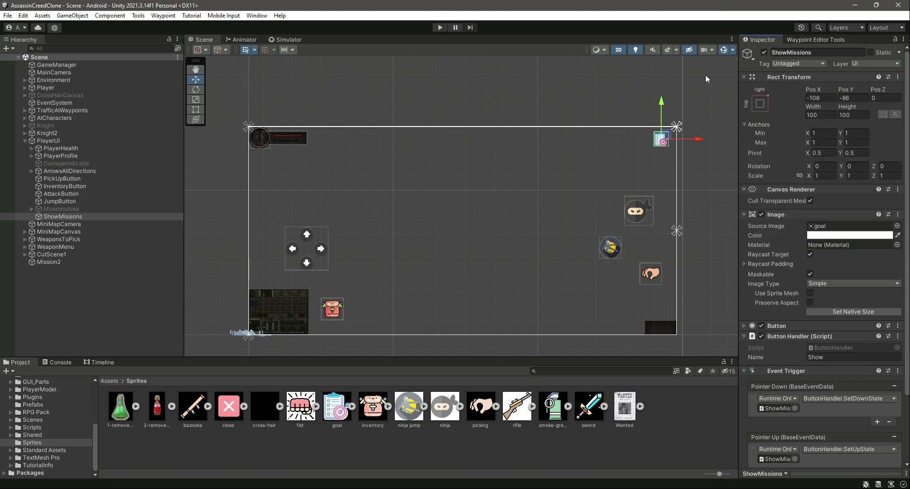
{"action": "left_click", "coordinate": [288, 39]}
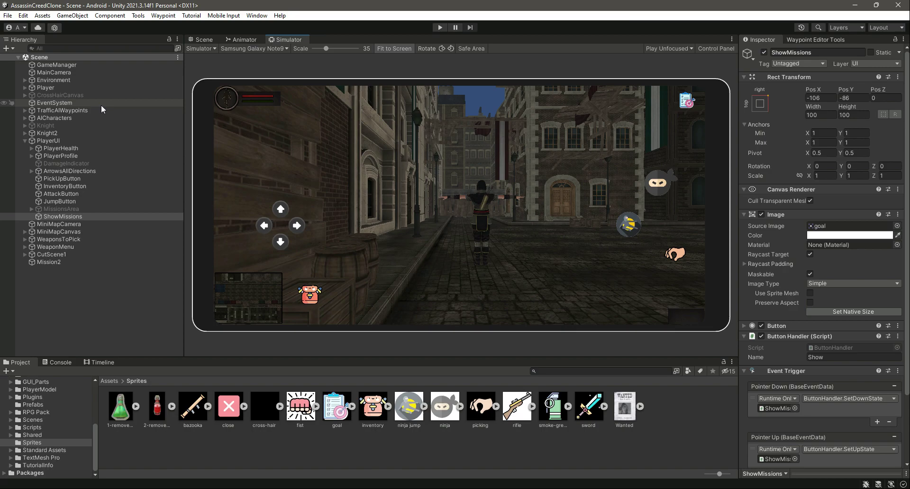
Step: On the running build, tap the goal icon to show the mission objective banner
{"action": "left_click", "coordinate": [9, 16]}
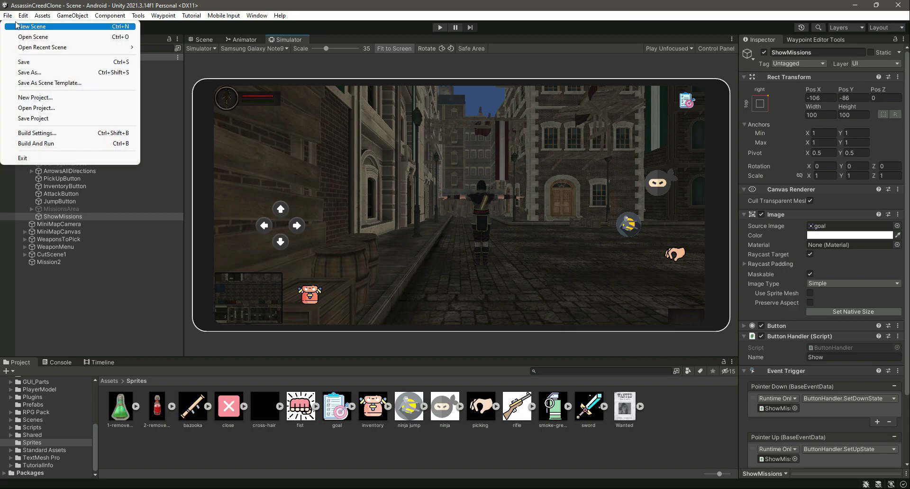
{"action": "left_click", "coordinate": [93, 144]}
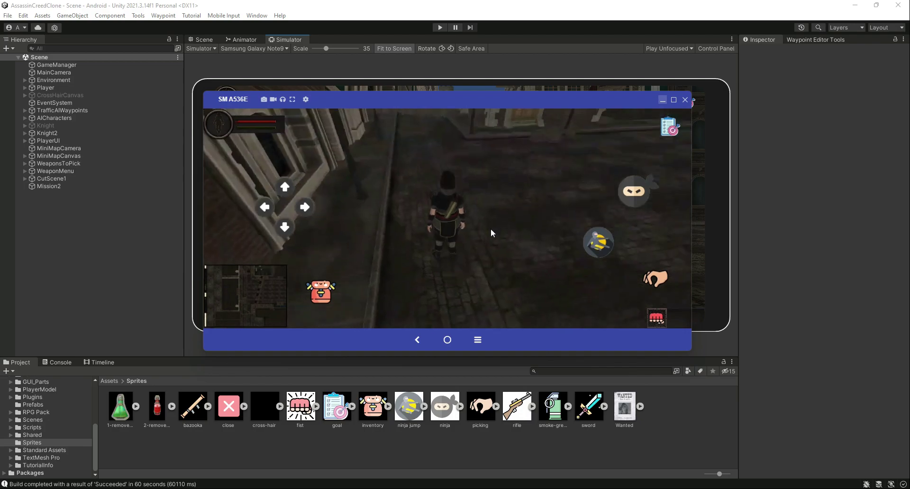
{"action": "left_click", "coordinate": [669, 131]}
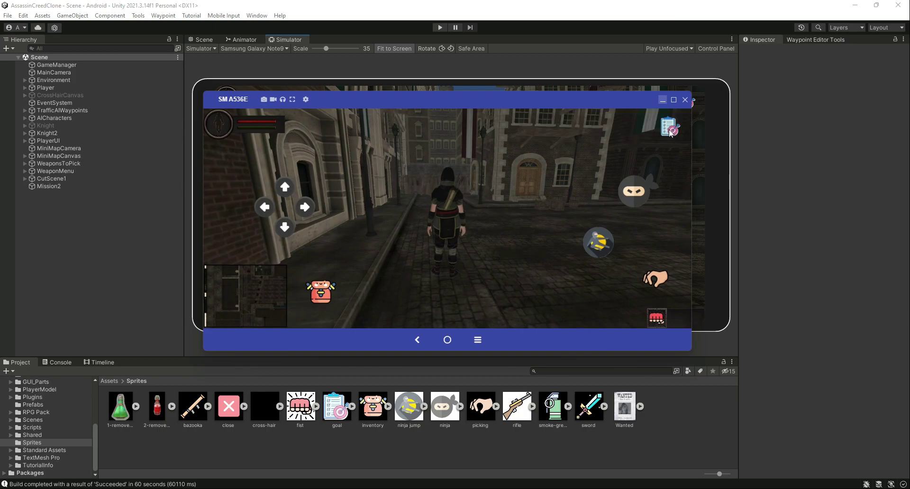
{"action": "left_click", "coordinate": [669, 131]}
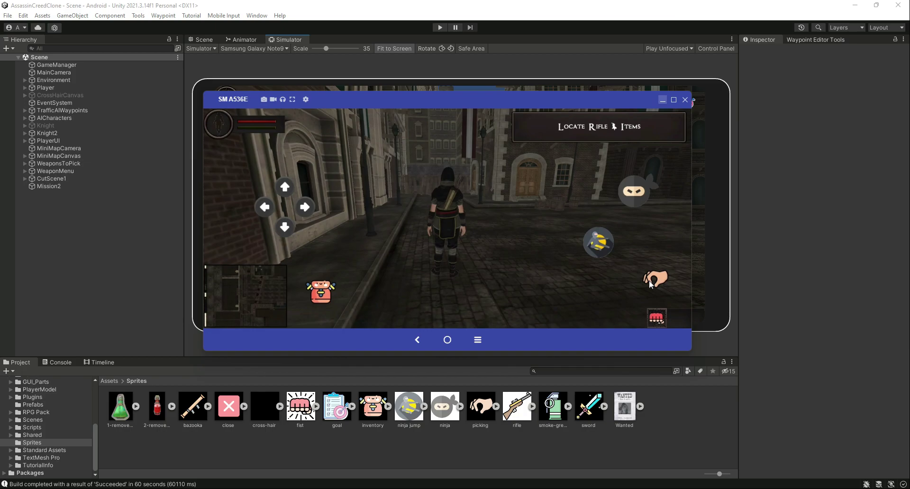
Step: Test the ninja jump, open and close the inventory, and swipe to turn the camera
{"action": "left_click", "coordinate": [628, 193]}
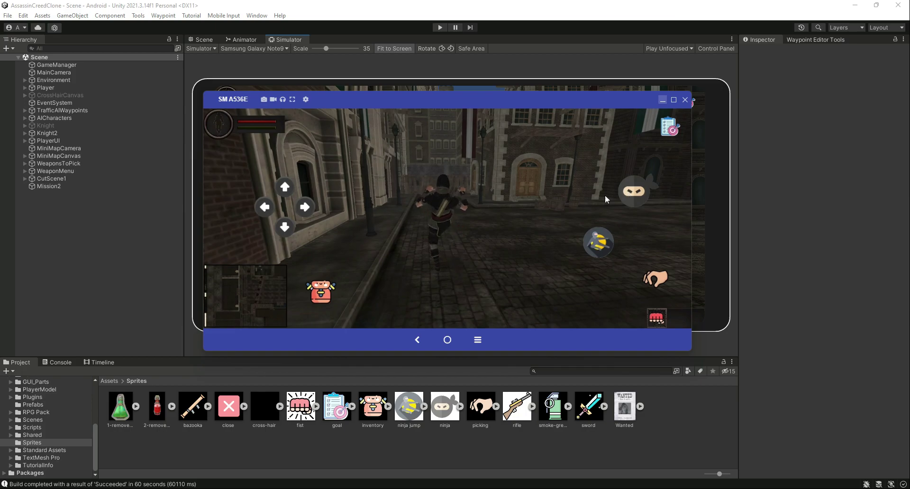
{"action": "left_click", "coordinate": [321, 297]}
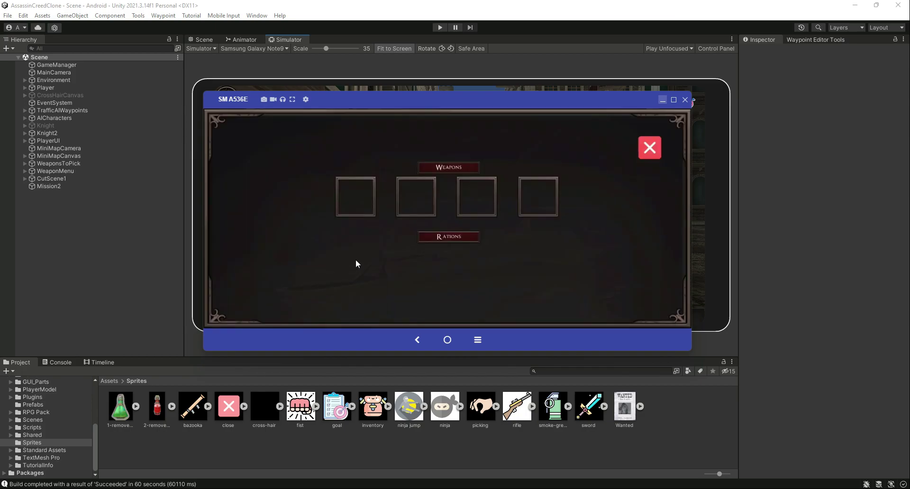
{"action": "left_click", "coordinate": [649, 146]}
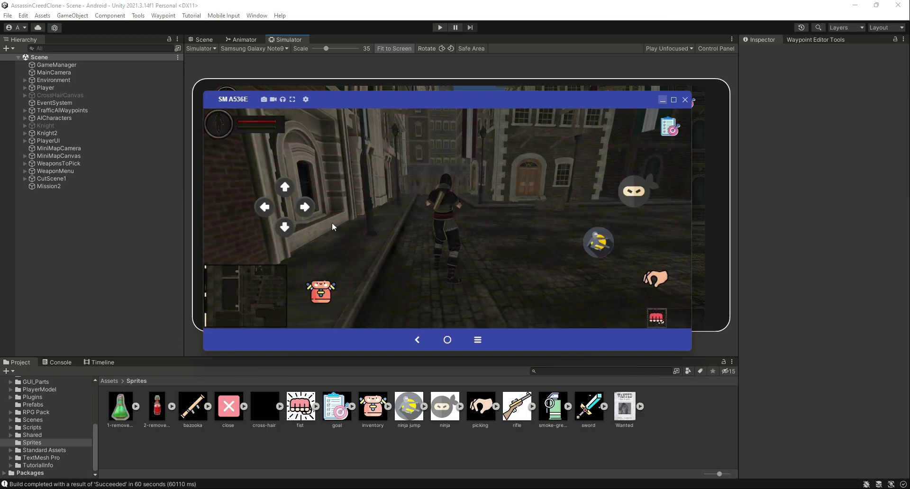
{"action": "left_click_drag", "start_coordinate": [327, 219], "coordinate": [293, 192]}
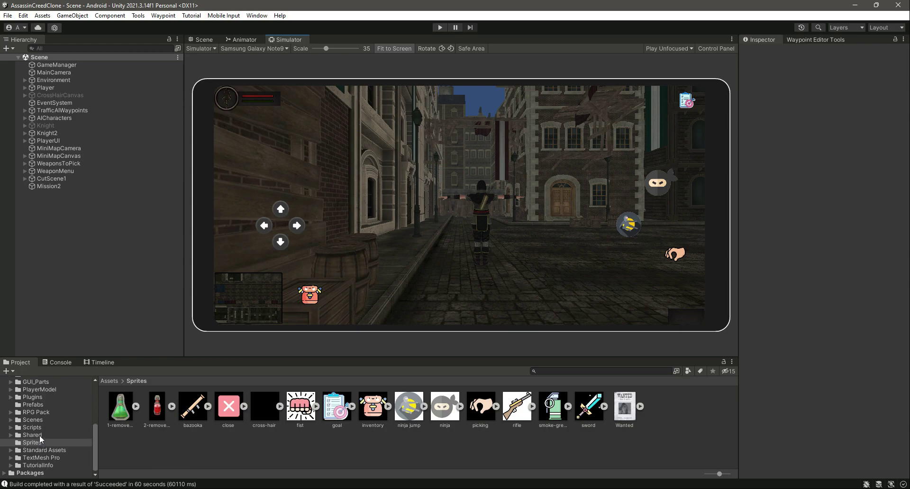
Step: Open MainMenuScene from 19ThTownPack > Scenes and expand Canvas and MainMenu in the Hierarchy
{"action": "scroll", "coordinate": [61, 427], "scroll_direction": "up", "scroll_amount": 5}
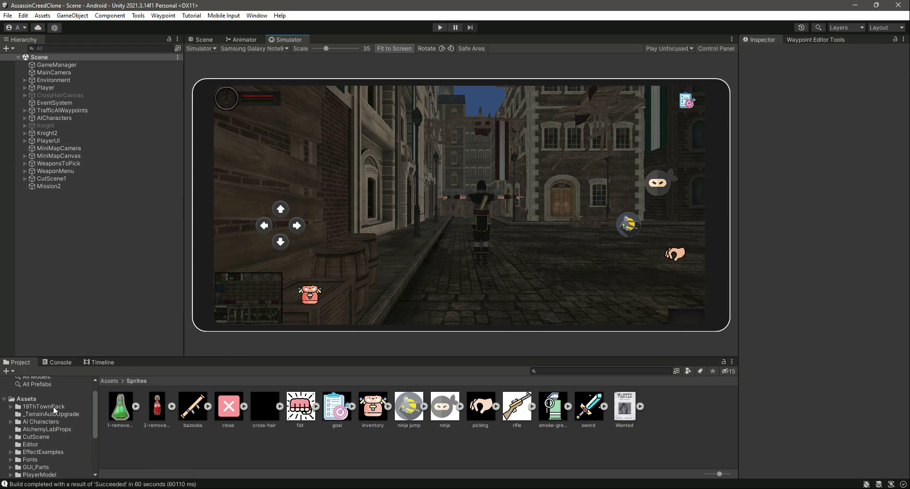
{"action": "left_click", "coordinate": [53, 406]}
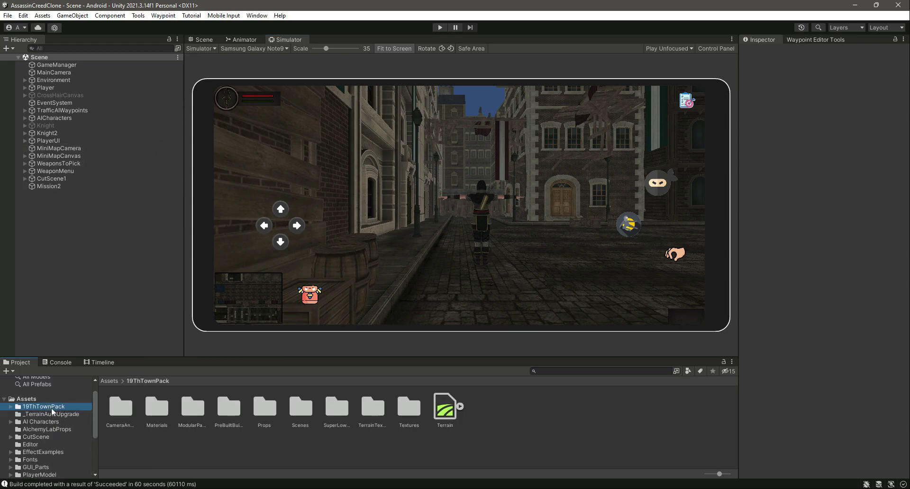
{"action": "double_click", "coordinate": [289, 410]}
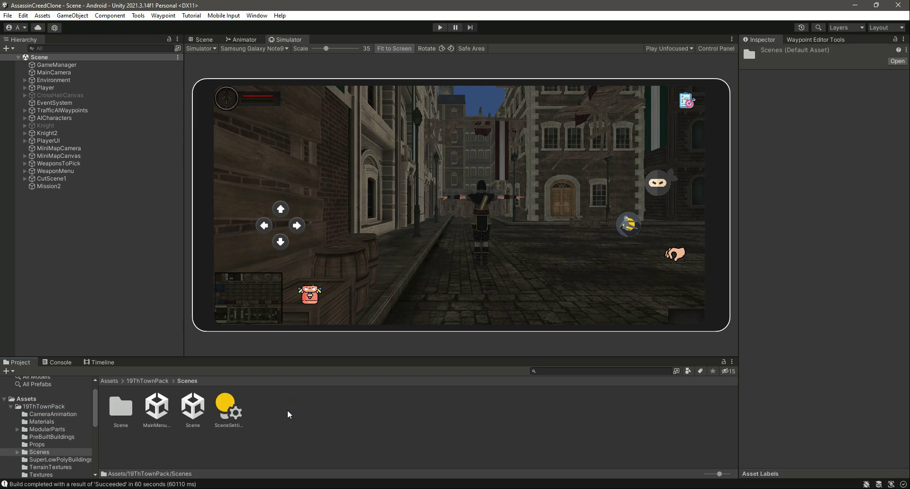
{"action": "double_click", "coordinate": [161, 414]}
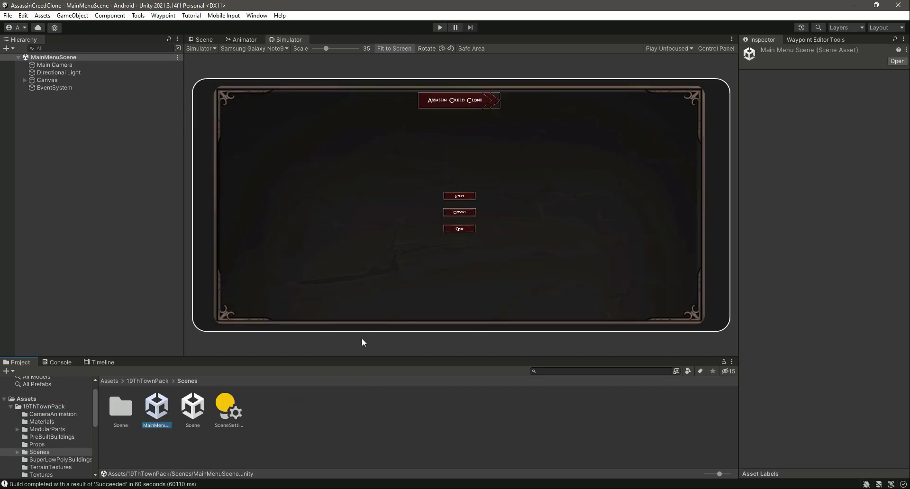
{"action": "left_click", "coordinate": [25, 79]}
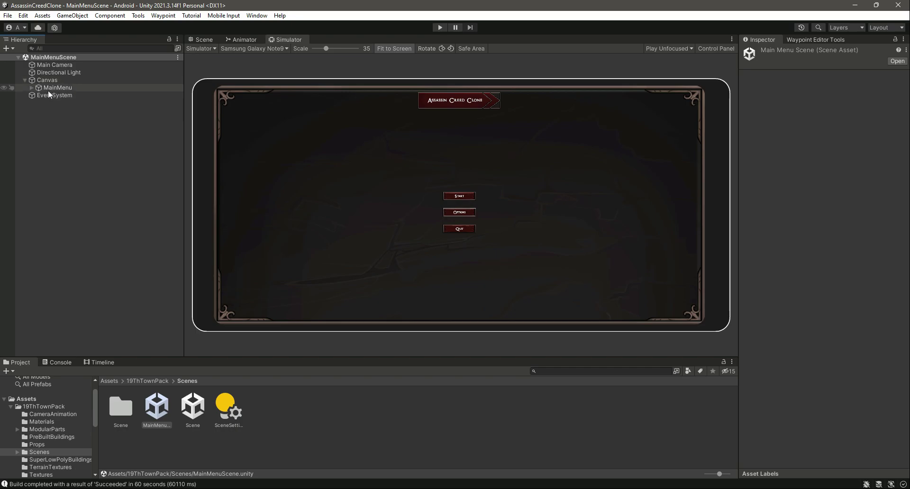
{"action": "left_click", "coordinate": [32, 87]}
Step: Multi-select StartButton, OptionButton and QuitButton and set their shared Width to 400
{"action": "left_click", "coordinate": [56, 105]}
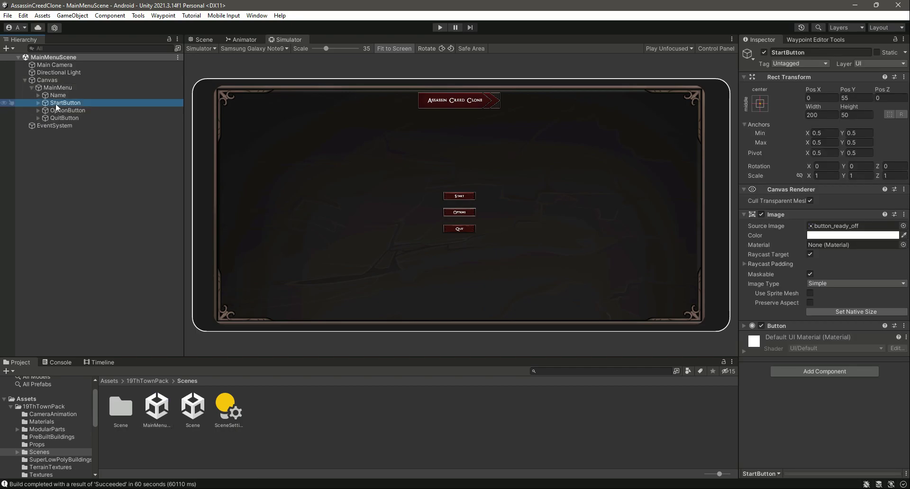
{"action": "left_click", "coordinate": [73, 110]}
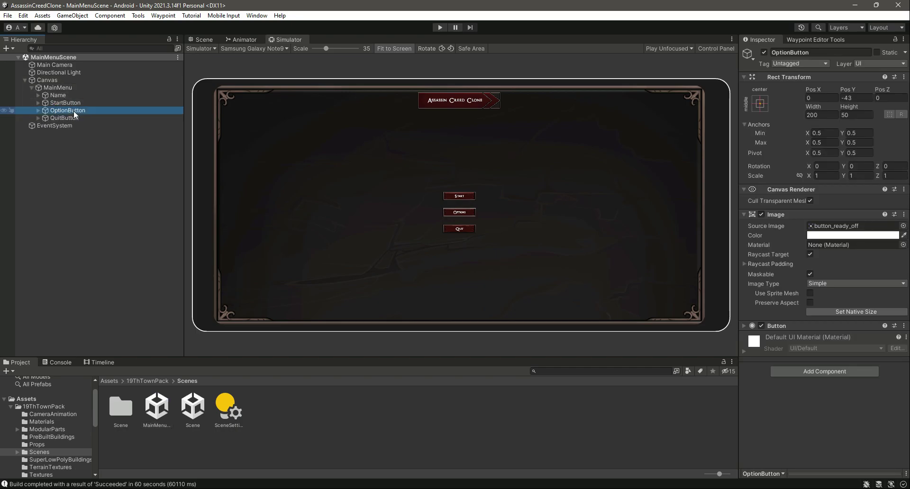
{"action": "left_click", "coordinate": [73, 117]}
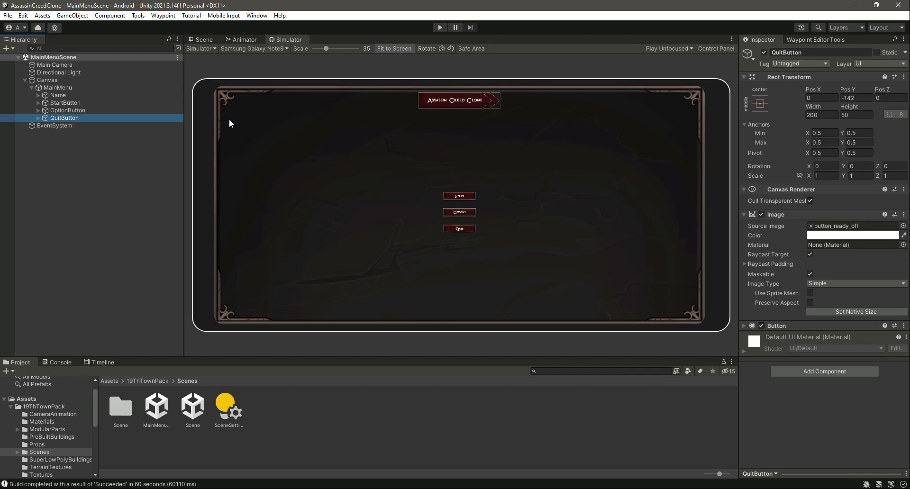
{"action": "left_click", "coordinate": [75, 102], "text": "shift"}
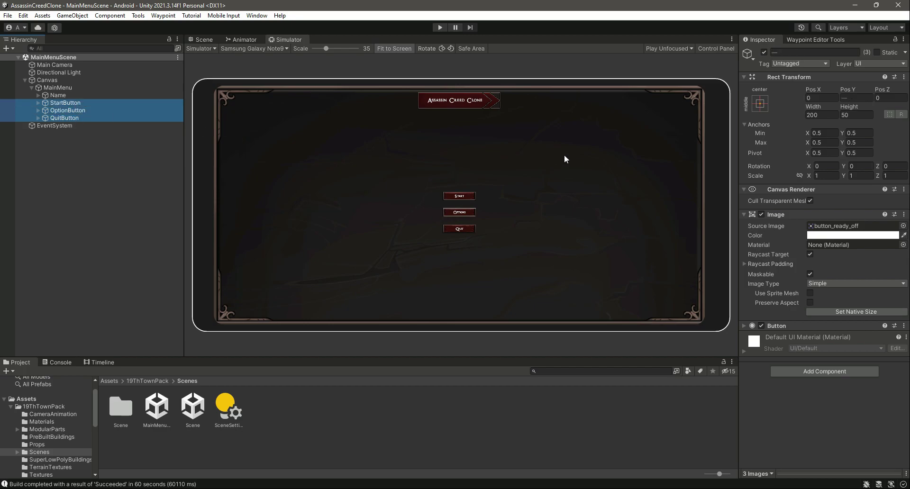
{"action": "left_click", "coordinate": [825, 117]}
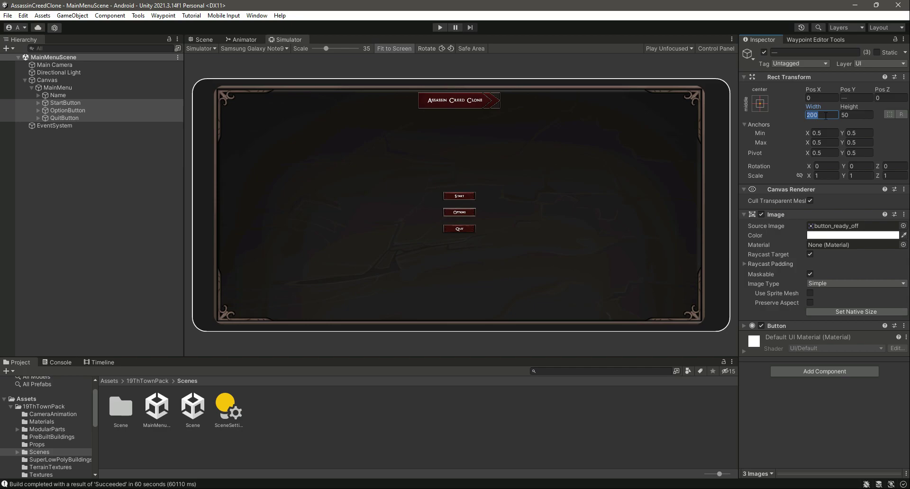
{"action": "type", "text": "400"}
{"action": "key", "text": "Tab"}
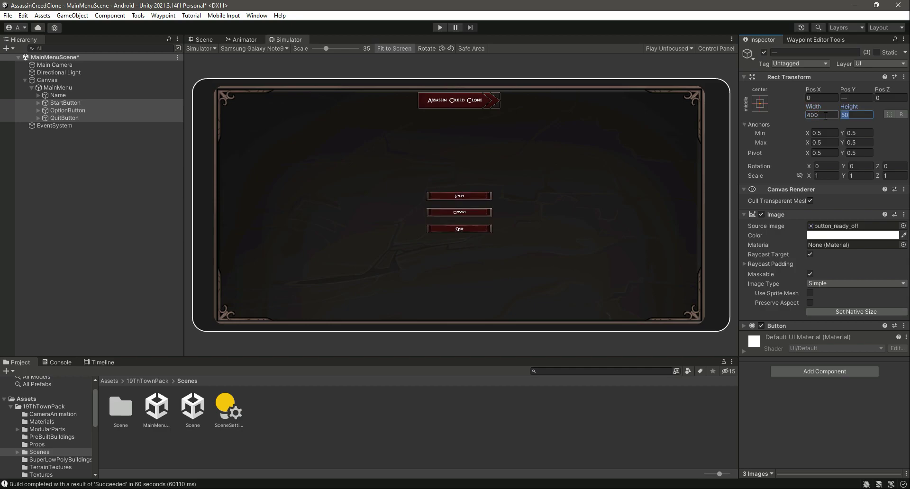
Step: Set the buttons' Height to 100, save, and raise the Start button to Pos Y 125
{"action": "type", "text": "100"}
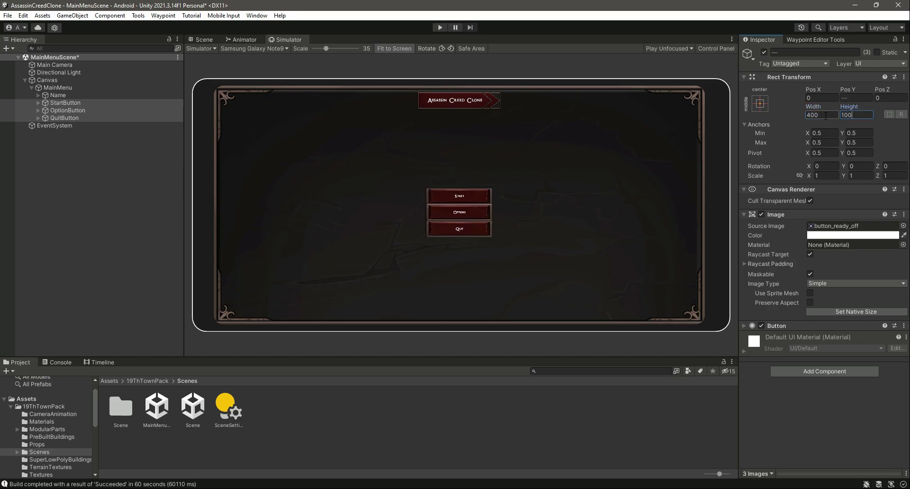
{"action": "key", "text": "ctrl+s"}
{"action": "left_click", "coordinate": [206, 38]}
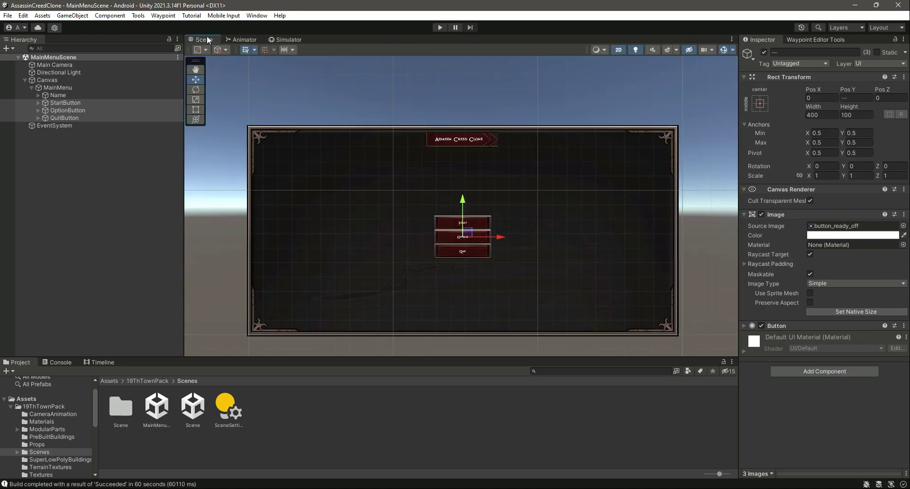
{"action": "left_click", "coordinate": [57, 104]}
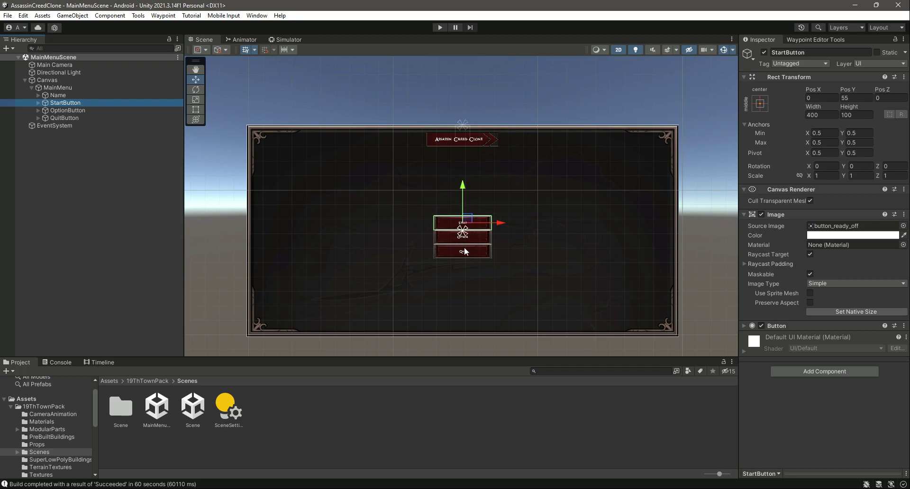
{"action": "scroll", "coordinate": [463, 252], "scroll_direction": "up", "scroll_amount": 4}
{"action": "scroll", "coordinate": [464, 252], "scroll_direction": "up", "scroll_amount": 1}
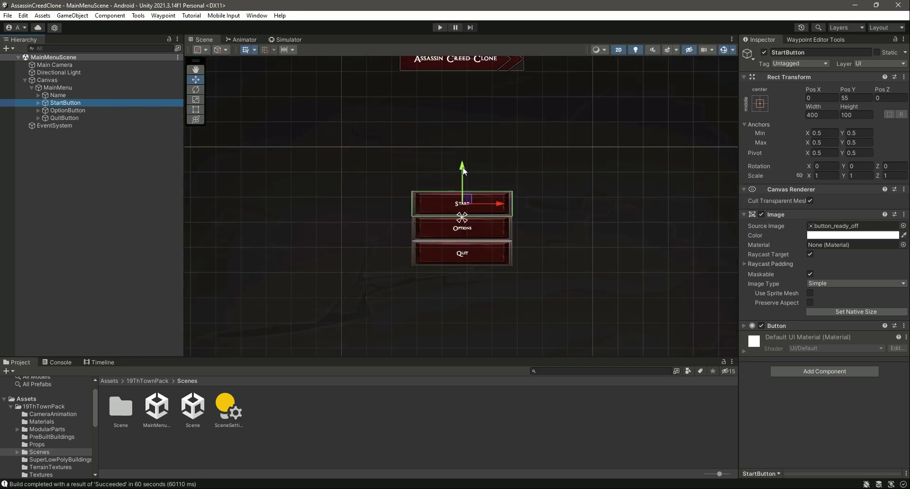
{"action": "left_click_drag", "start_coordinate": [462, 166], "coordinate": [468, 148]}
Step: Lower the Quit button, nudge Options to Pos Y -68, save, and preview in the Simulator
{"action": "left_click", "coordinate": [69, 111]}
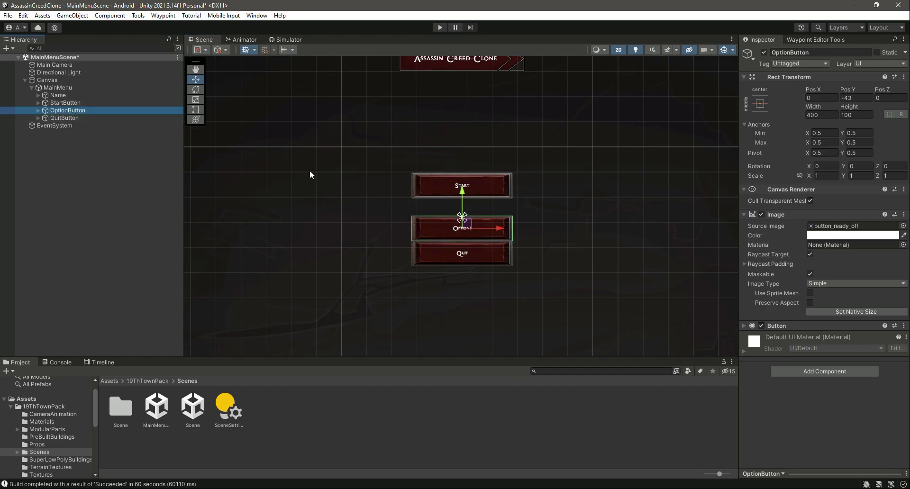
{"action": "left_click", "coordinate": [66, 119]}
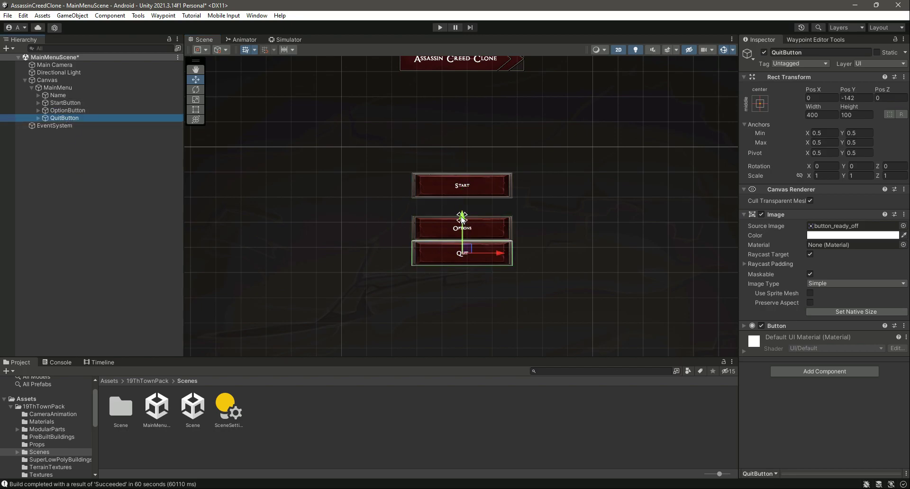
{"action": "left_click_drag", "start_coordinate": [462, 217], "coordinate": [462, 246]}
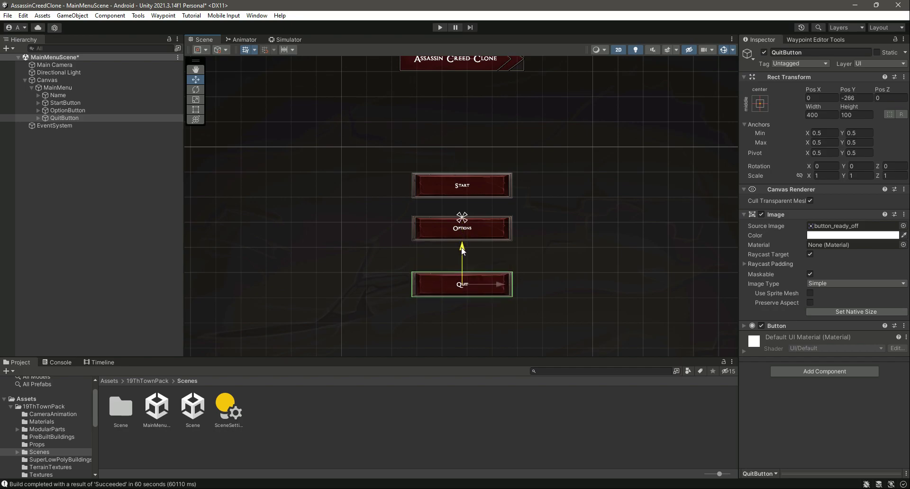
{"action": "left_click", "coordinate": [71, 110]}
{"action": "left_click_drag", "start_coordinate": [459, 196], "coordinate": [462, 199]}
{"action": "key", "text": "ctrl+s"}
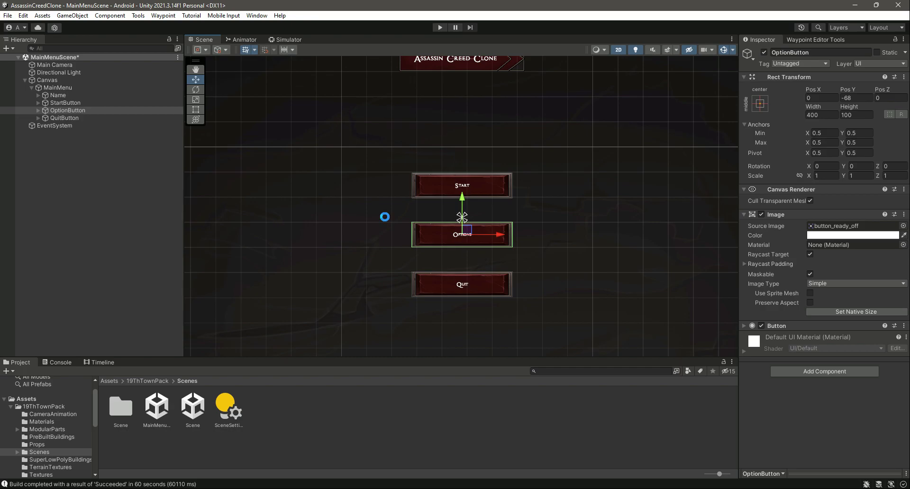
{"action": "left_click", "coordinate": [287, 39]}
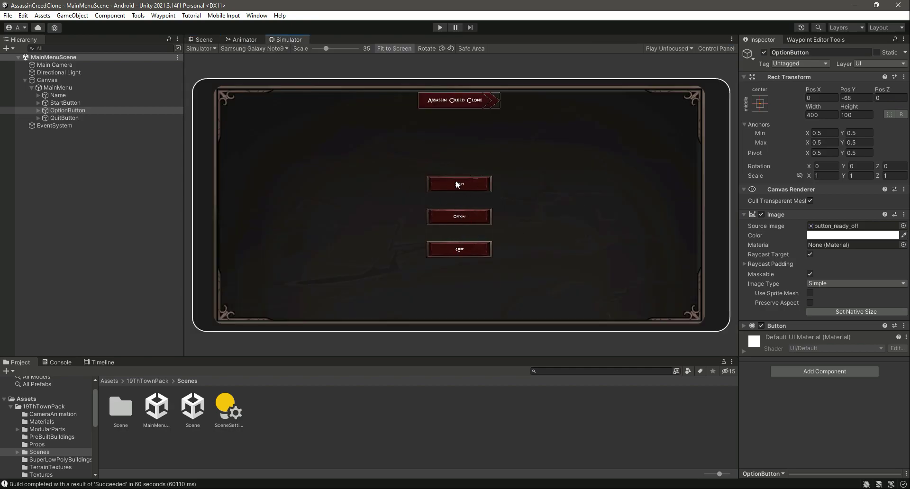
Step: Expand the Start, Options and Quit buttons and multi-select their three Text (Legacy) labels
{"action": "left_click", "coordinate": [37, 110]}
{"action": "left_click", "coordinate": [58, 119]}
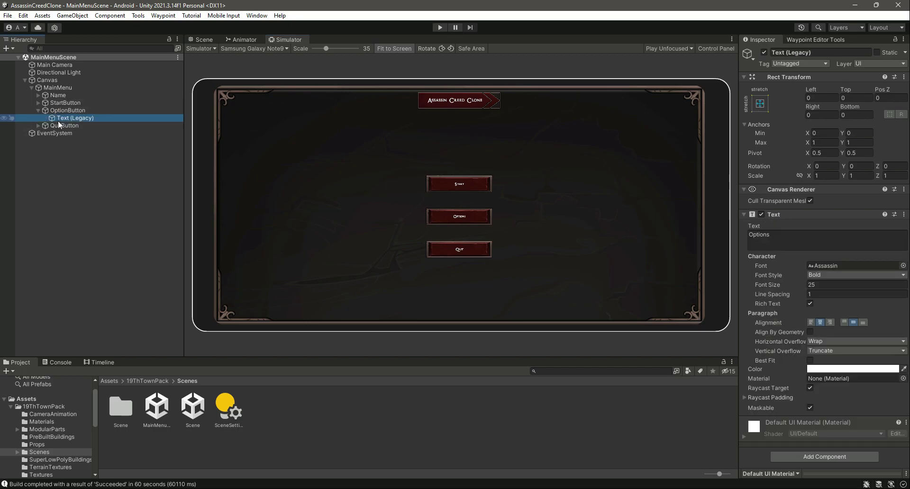
{"action": "left_click", "coordinate": [204, 39]}
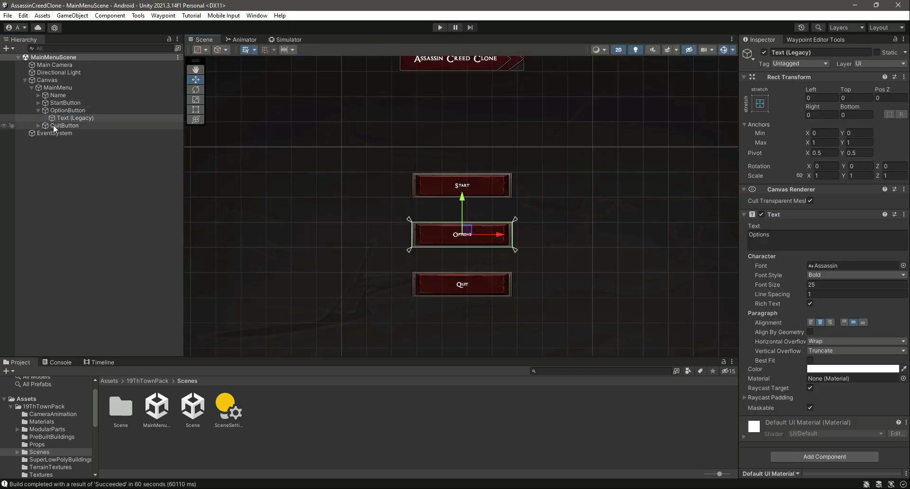
{"action": "left_click", "coordinate": [38, 102]}
{"action": "left_click", "coordinate": [38, 133]}
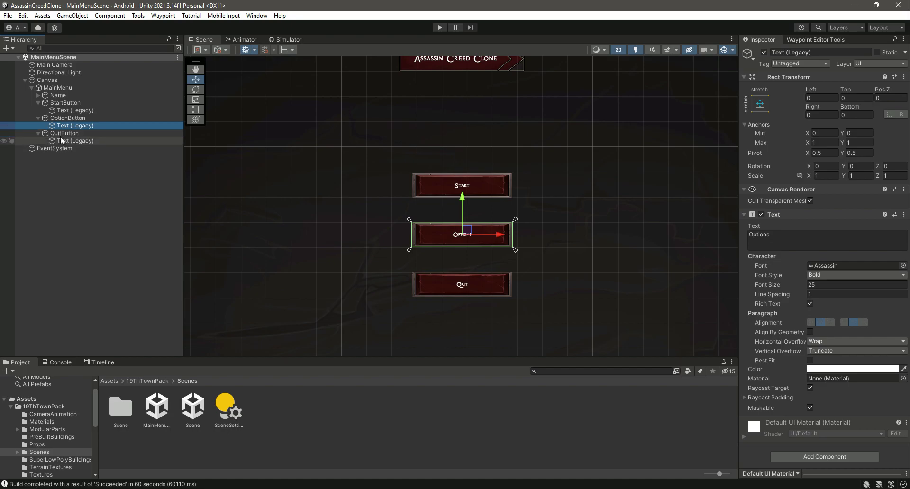
{"action": "left_click", "coordinate": [69, 148]}
{"action": "left_click", "coordinate": [75, 111]}
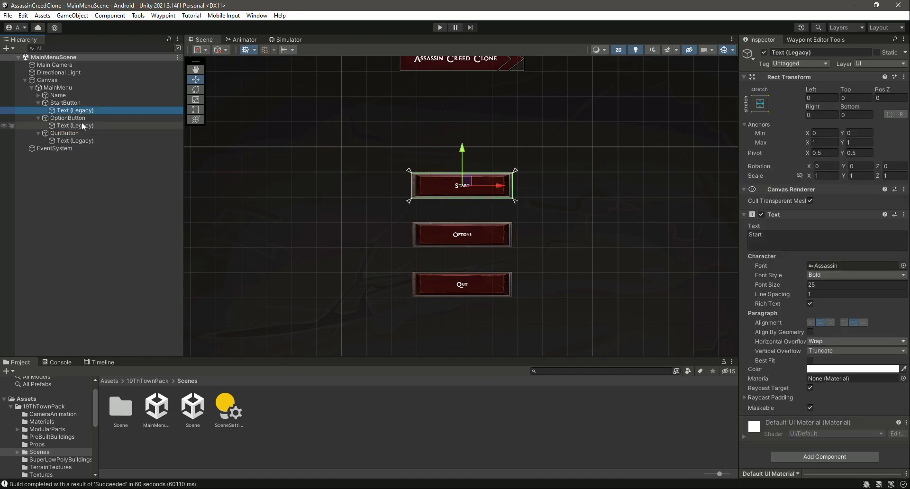
{"action": "left_click", "coordinate": [82, 124], "text": "ctrl"}
{"action": "left_click", "coordinate": [87, 142], "text": "ctrl"}
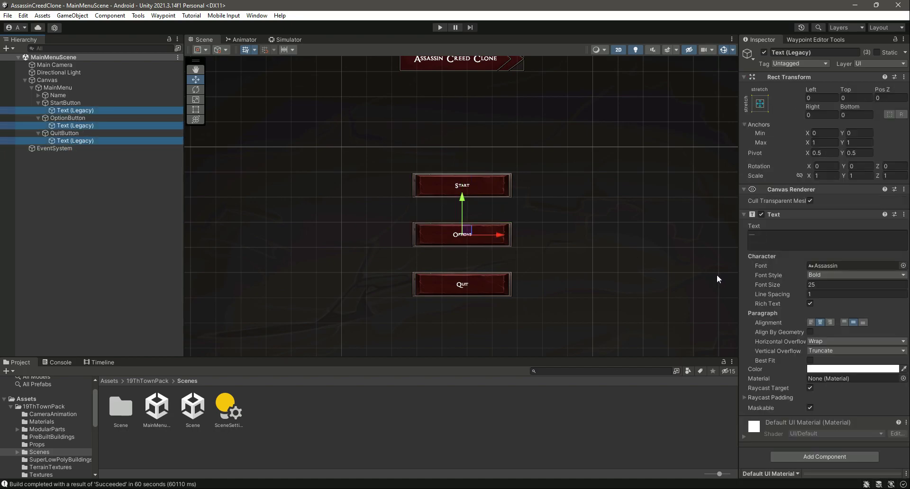
Step: Set the labels' Font Size to 50, save the scene, and deselect them
{"action": "left_click", "coordinate": [833, 284]}
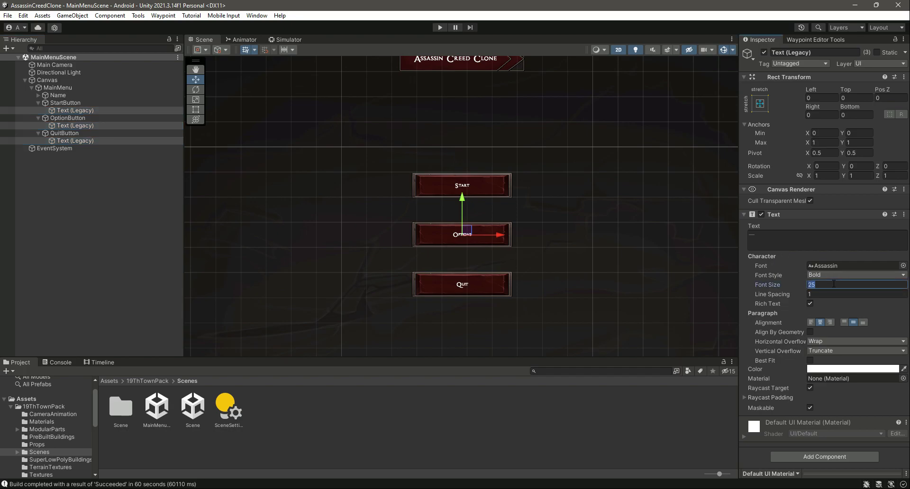
{"action": "type", "text": "40"}
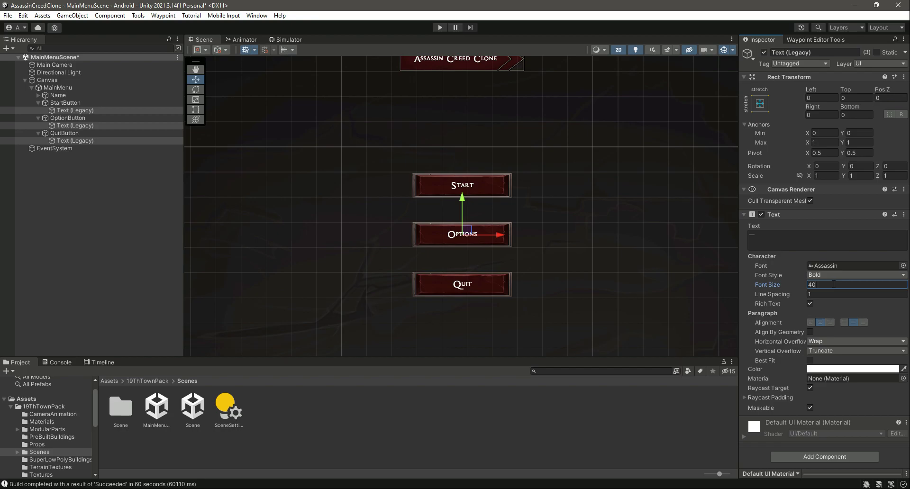
{"action": "key", "text": "BackSpace"}
{"action": "key", "text": "BackSpace"}
{"action": "type", "text": "50"}
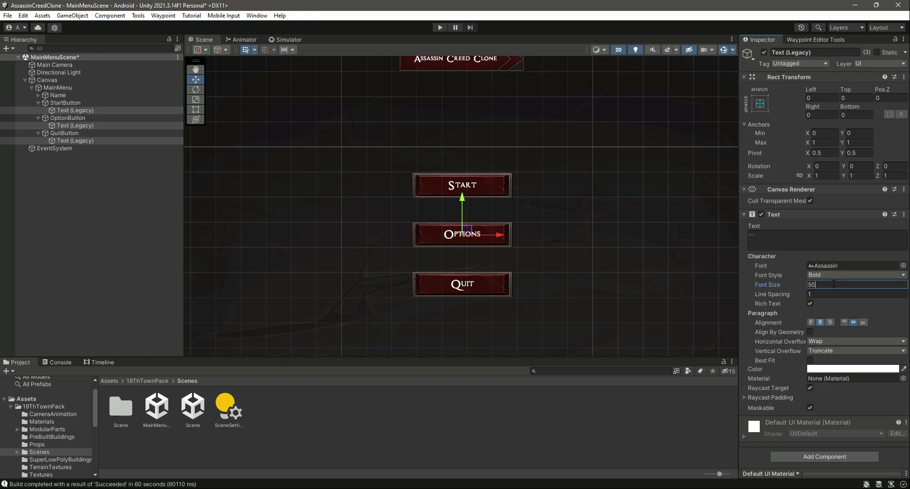
{"action": "key", "text": "ctrl+s"}
{"action": "left_click", "coordinate": [81, 195]}
Step: Collapse the three buttons, MainMenu and Canvas in the Hierarchy, then preview in the Simulator
{"action": "left_click", "coordinate": [38, 133]}
{"action": "left_click", "coordinate": [38, 117]}
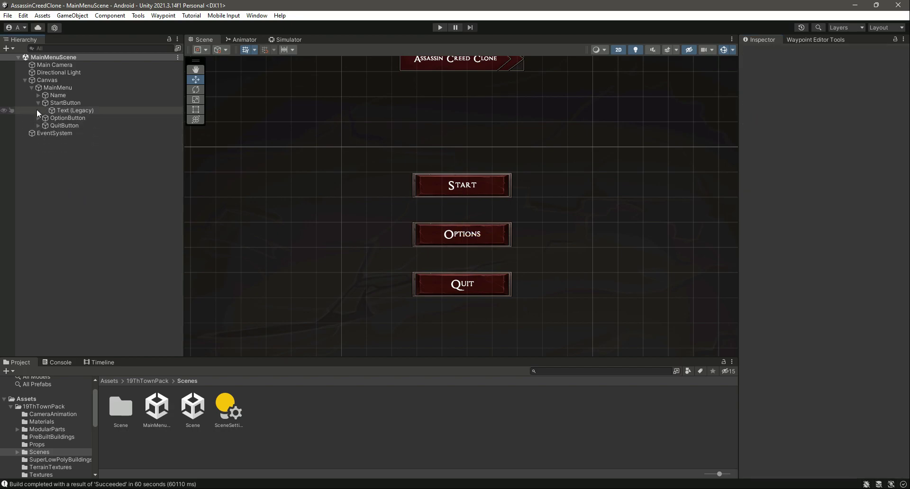
{"action": "left_click", "coordinate": [38, 102]}
{"action": "left_click", "coordinate": [31, 88]}
{"action": "left_click", "coordinate": [25, 80]}
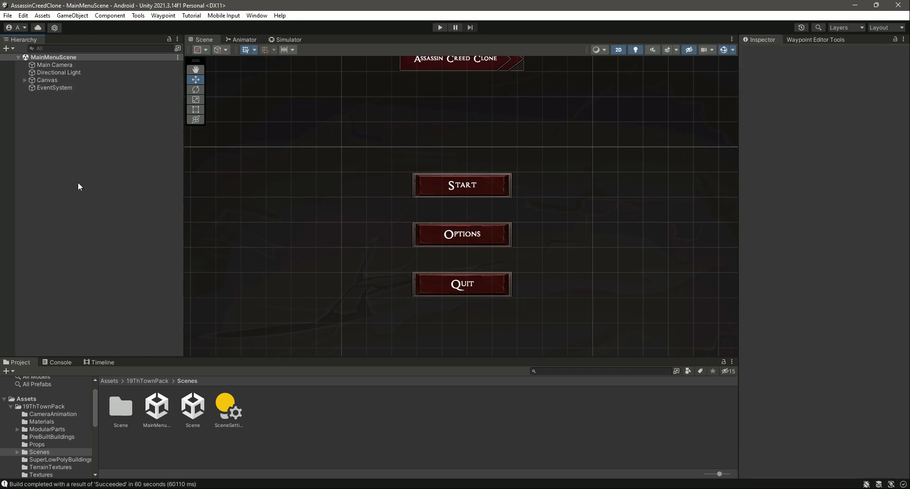
{"action": "left_click", "coordinate": [284, 39]}
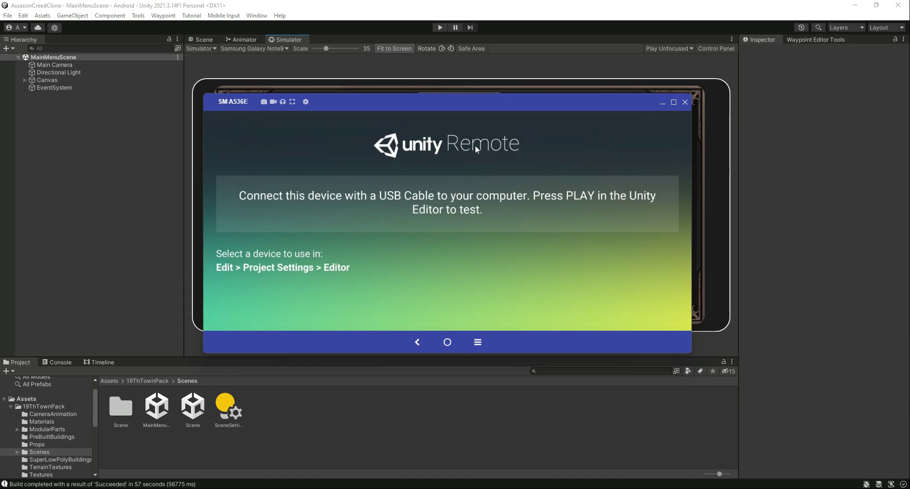
Step: In Build Settings, confirm Samsung SM A536E is the Android Run Device, with the Unity Remote mirror minimized
{"action": "left_click", "coordinate": [661, 102]}
{"action": "left_click", "coordinate": [8, 15]}
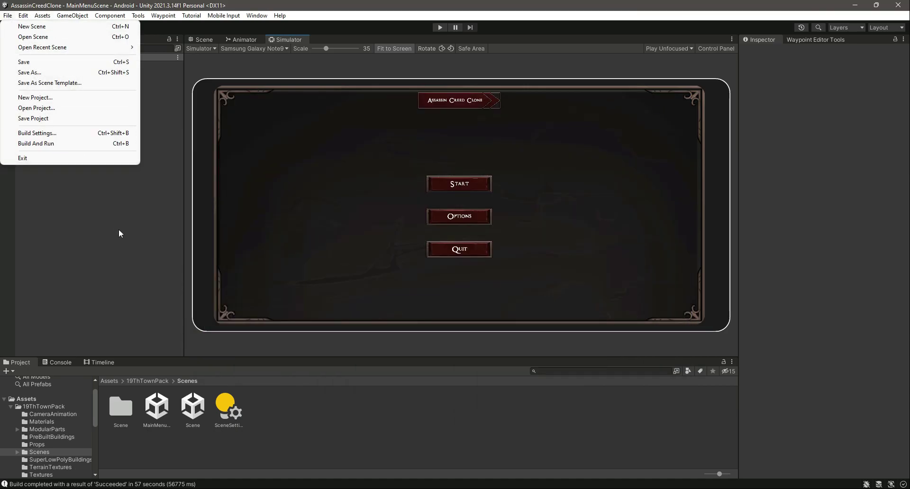
{"action": "left_click", "coordinate": [37, 133]}
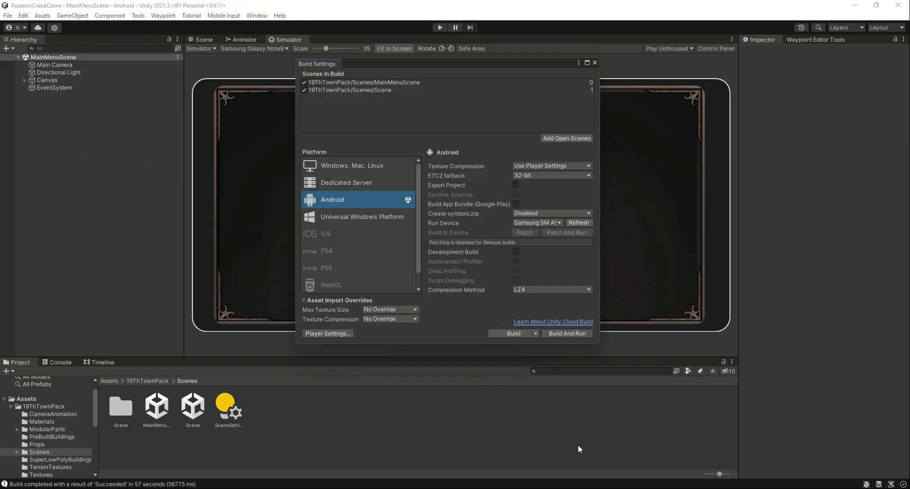
{"action": "left_click", "coordinate": [553, 480]}
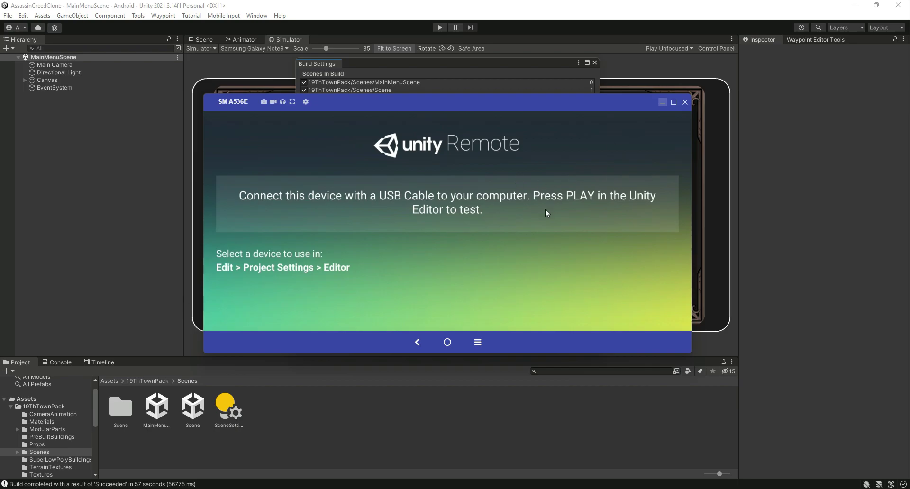
{"action": "left_click", "coordinate": [663, 102]}
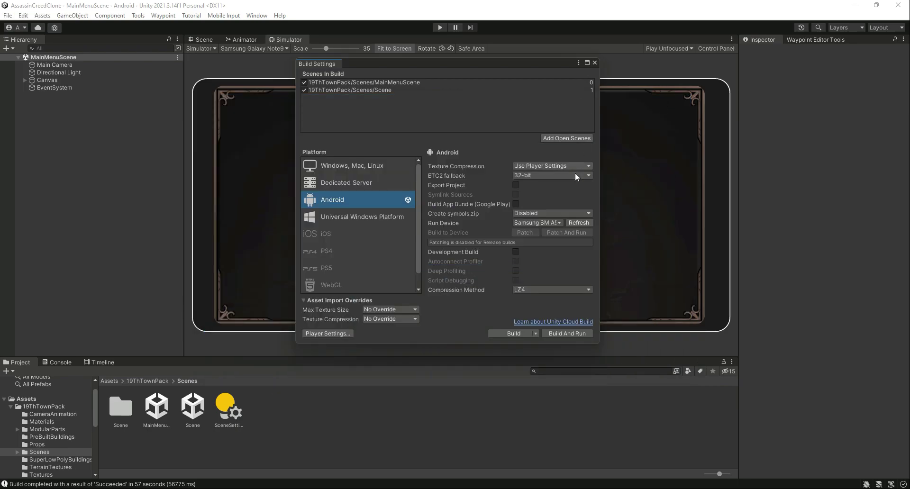
{"action": "left_click", "coordinate": [556, 223]}
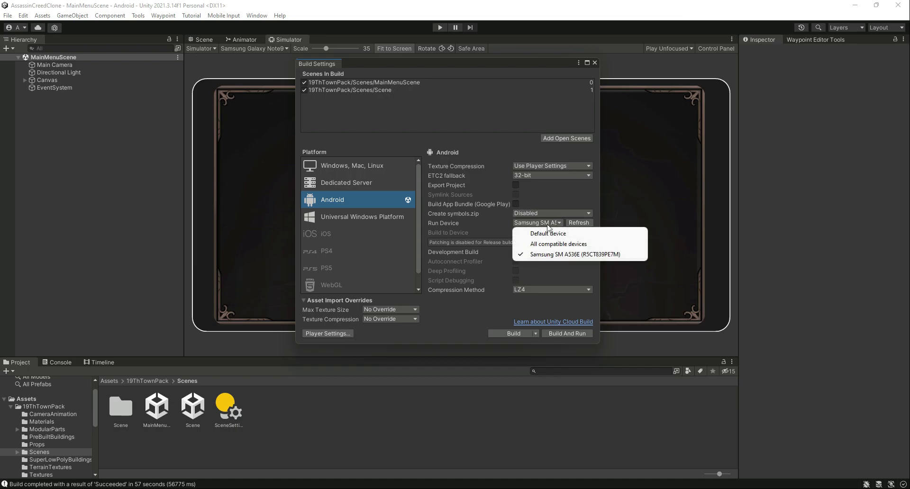
{"action": "left_click", "coordinate": [553, 273]}
Step: Close Build Settings, clear the build messages from the Console, and return to the Project view
{"action": "left_click", "coordinate": [594, 63]}
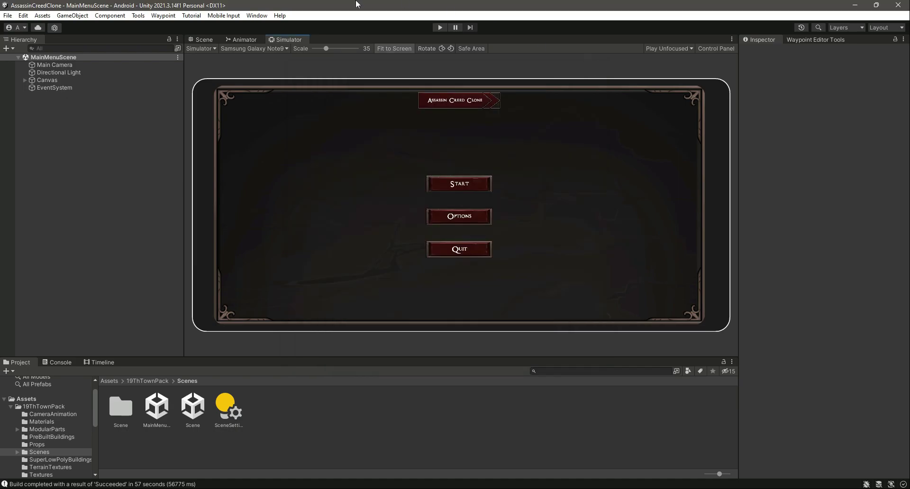
{"action": "left_click", "coordinate": [60, 361]}
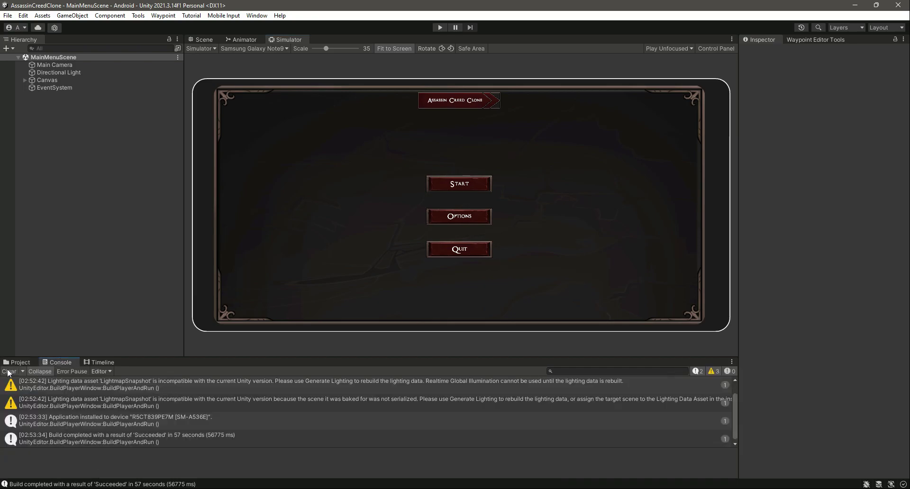
{"action": "left_click", "coordinate": [12, 371]}
{"action": "left_click", "coordinate": [19, 362]}
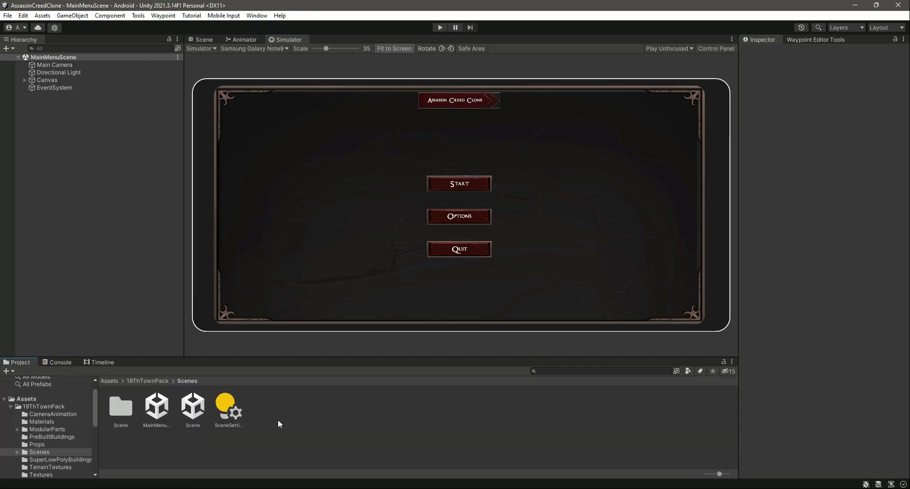